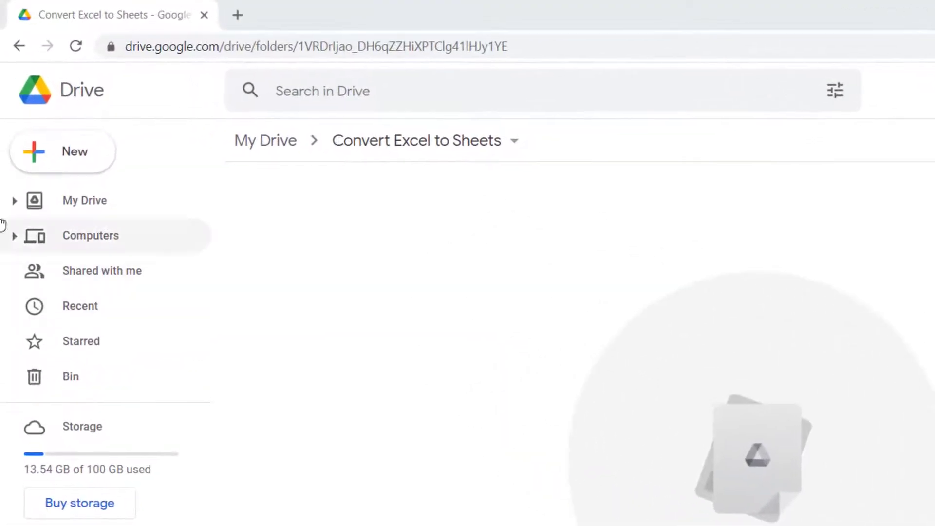
Upload the Transaction Data workbook from the computer into the Convert Excel to Sheets folder.
left_click(82, 155)
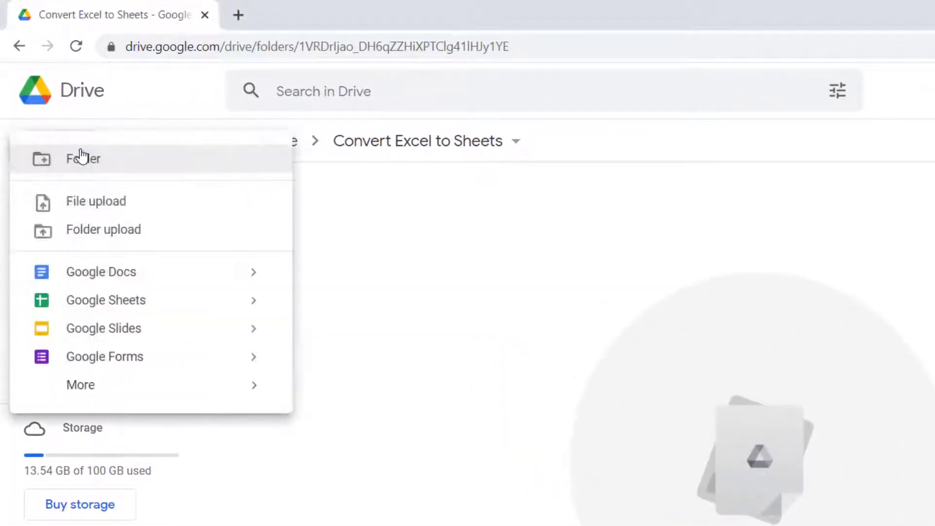
left_click(97, 205)
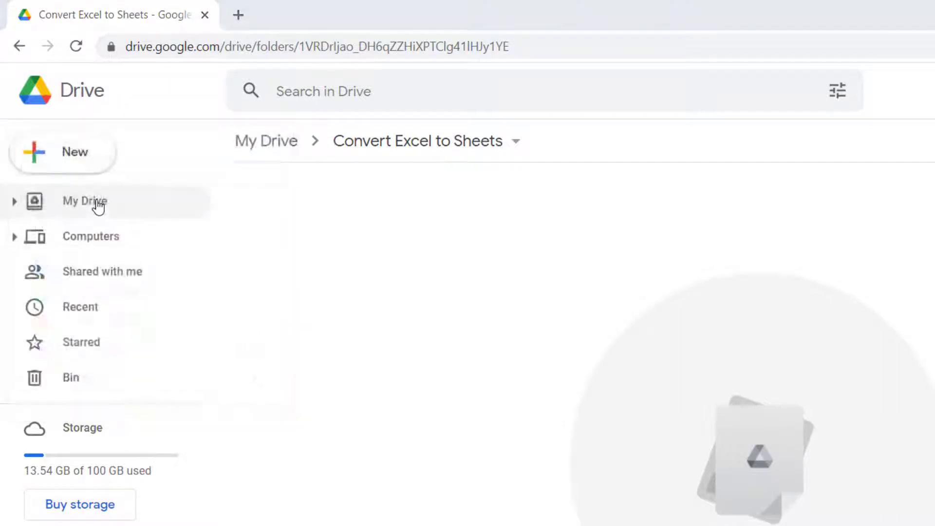
left_click(273, 144)
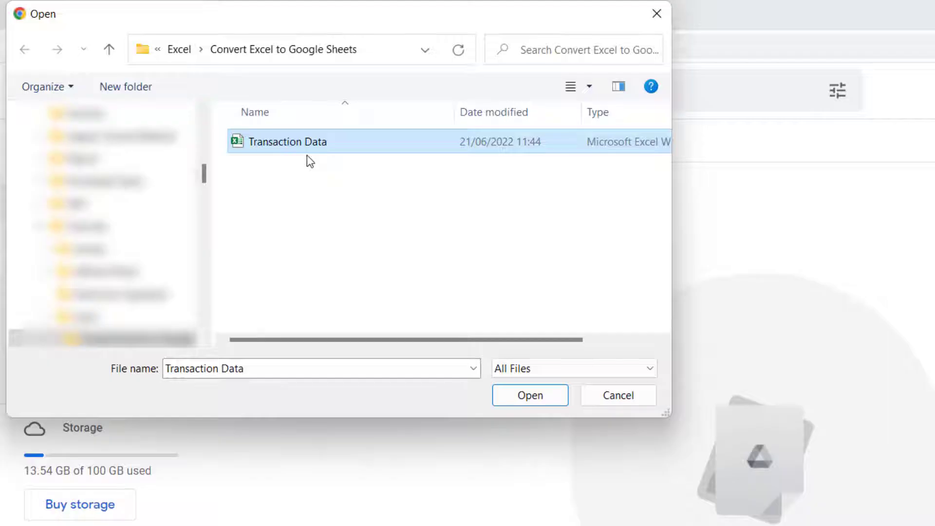
left_click(525, 393)
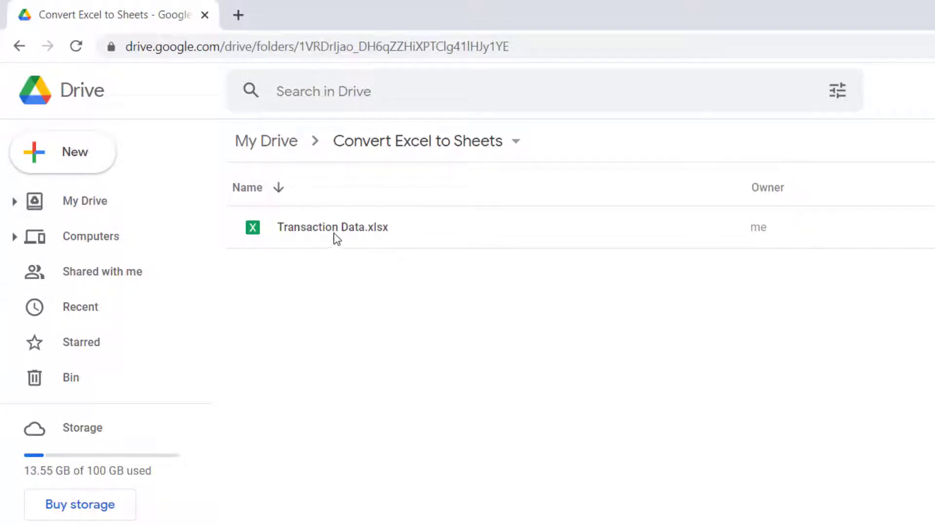
Open Transaction Data.xlsx with Google Sheets and save a native Google Sheets copy.
right_click(372, 227)
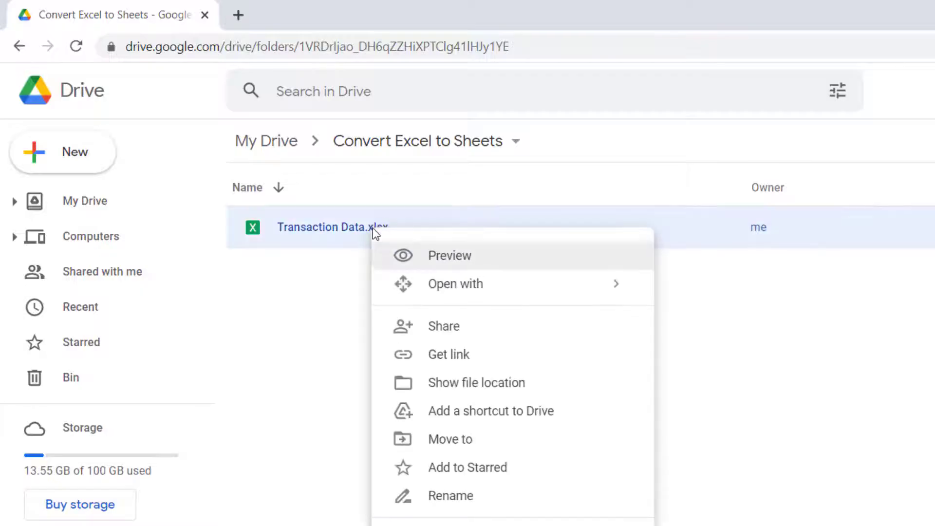
mouse_move(444, 287)
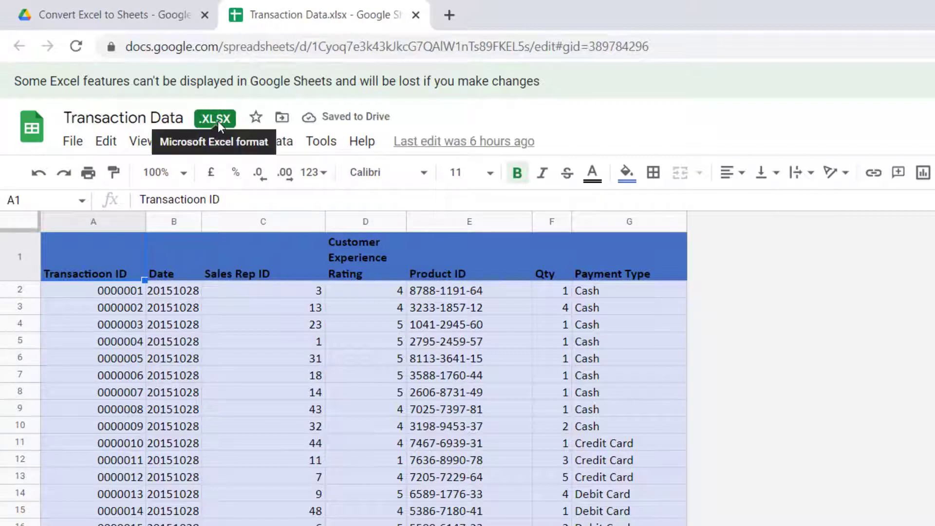
left_click(73, 146)
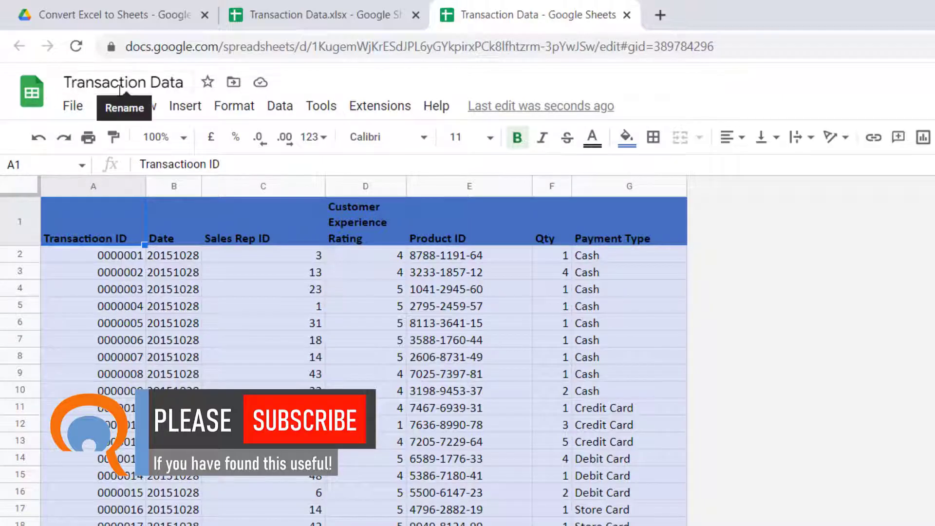
Reload the Drive folder, then bin Transaction Data.xlsx and the Transaction Data Google Sheet.
left_click(151, 15)
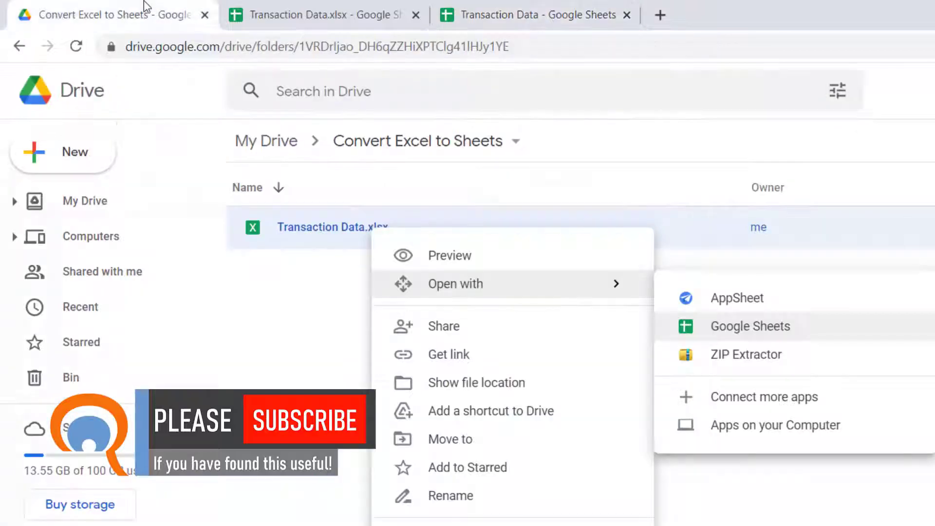
left_click(388, 49)
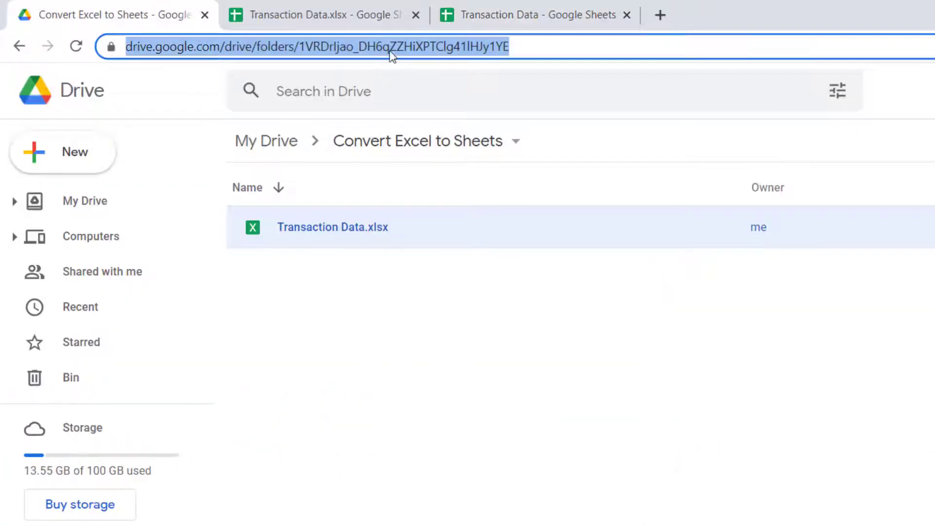
key("Return")
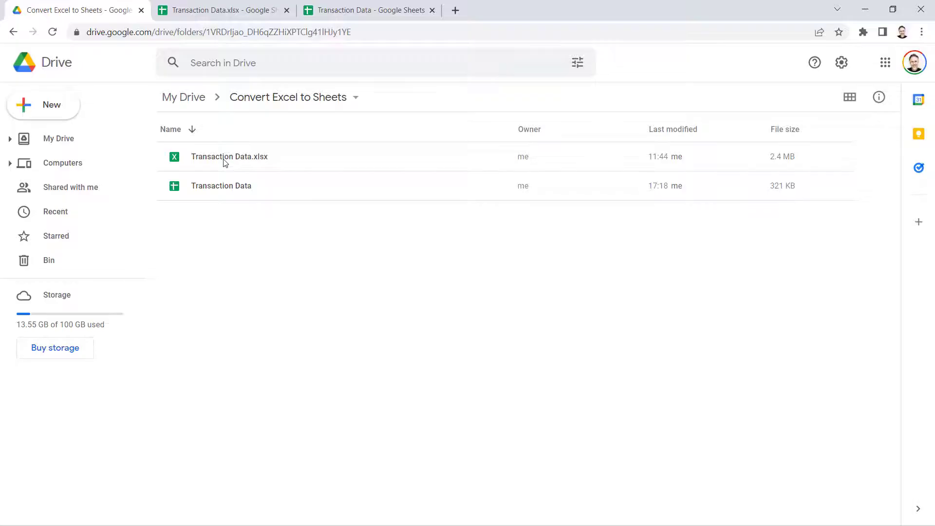
left_click(225, 162)
key("Delete")
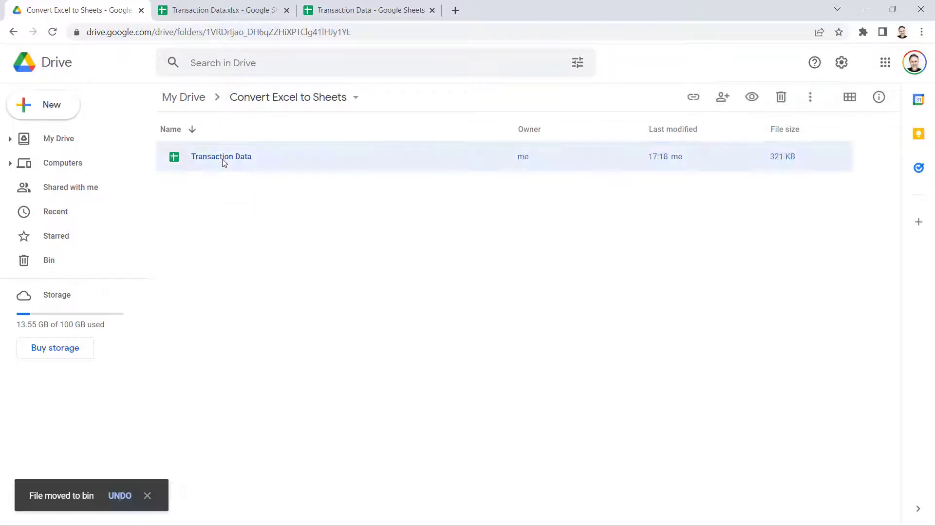
key("Delete")
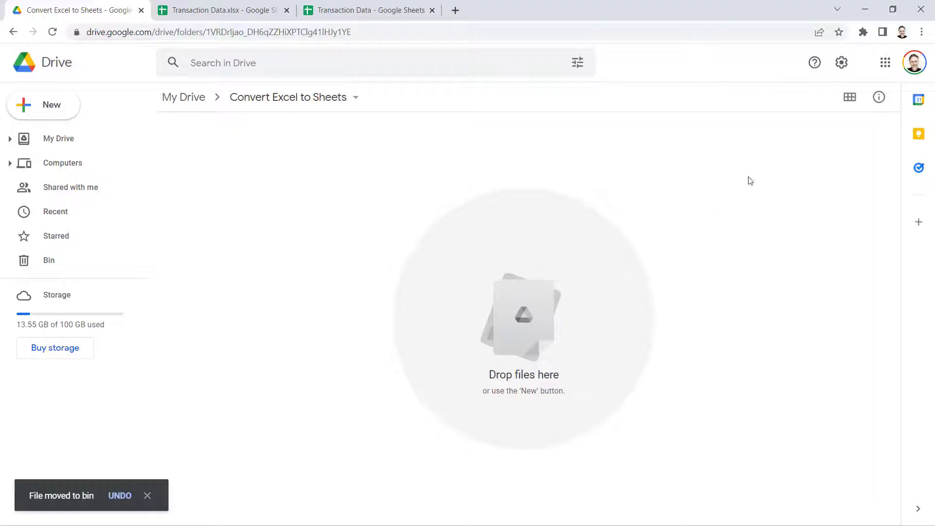
Enable 'Convert uploaded files to Google Docs editor format' in Drive settings and save.
left_click(842, 65)
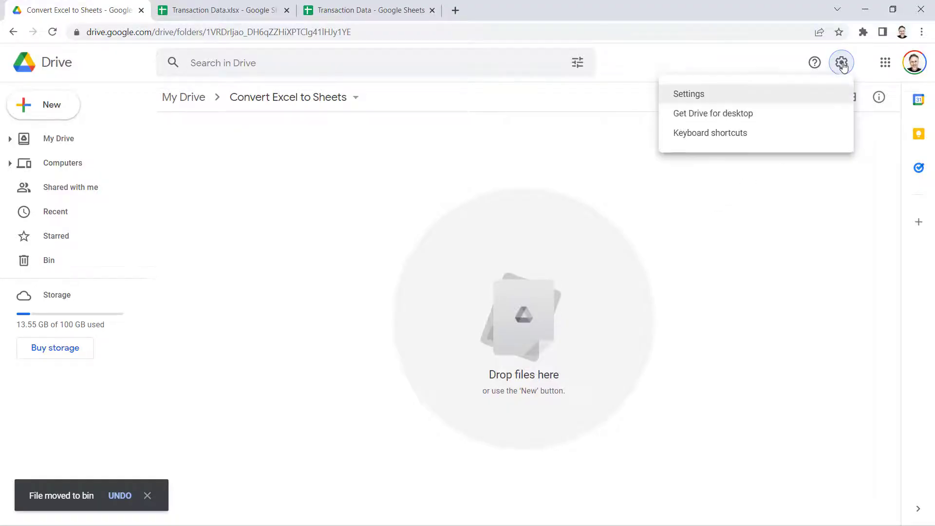
left_click(685, 96)
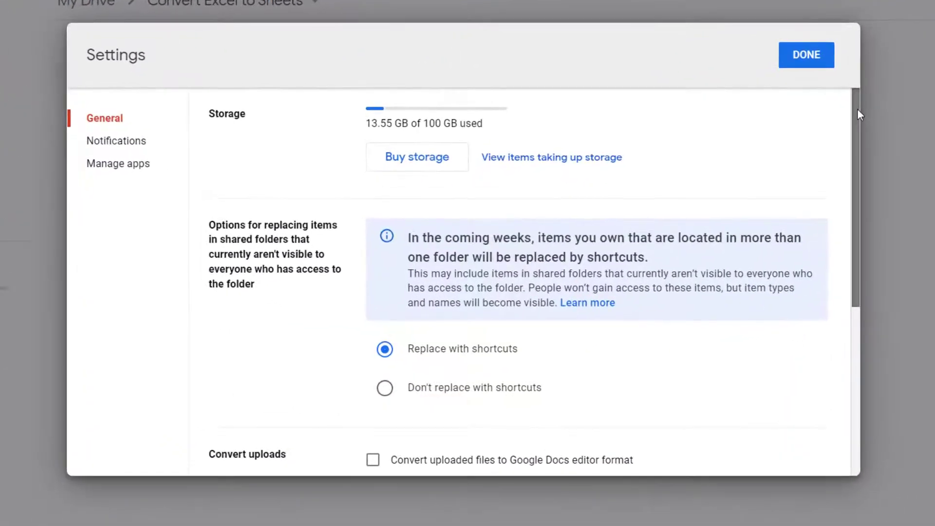
left_click_drag(763, 179, 763, 205)
left_click_drag(858, 150, 855, 273)
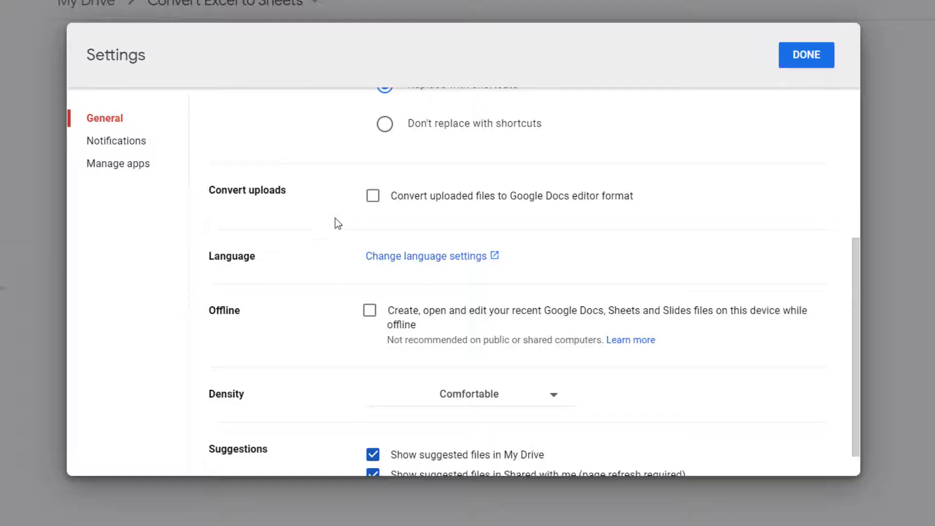
left_click(373, 196)
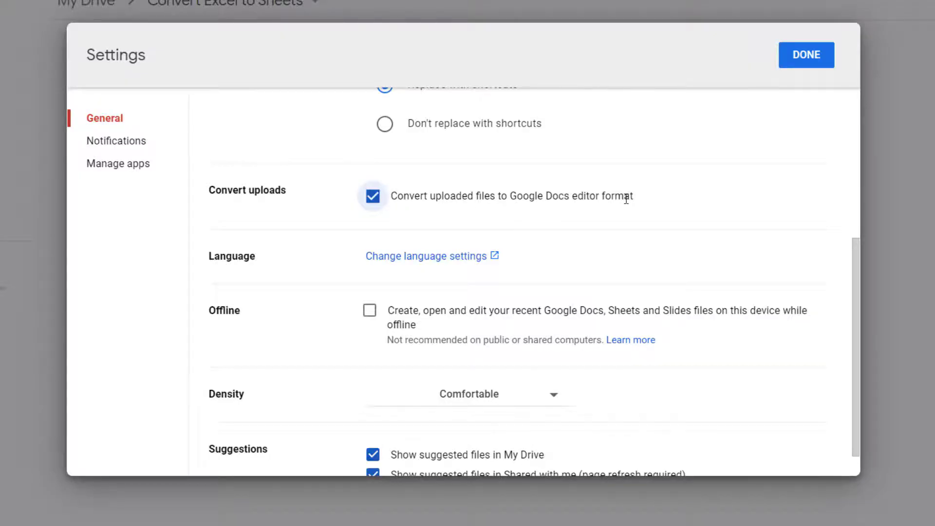
left_click(808, 59)
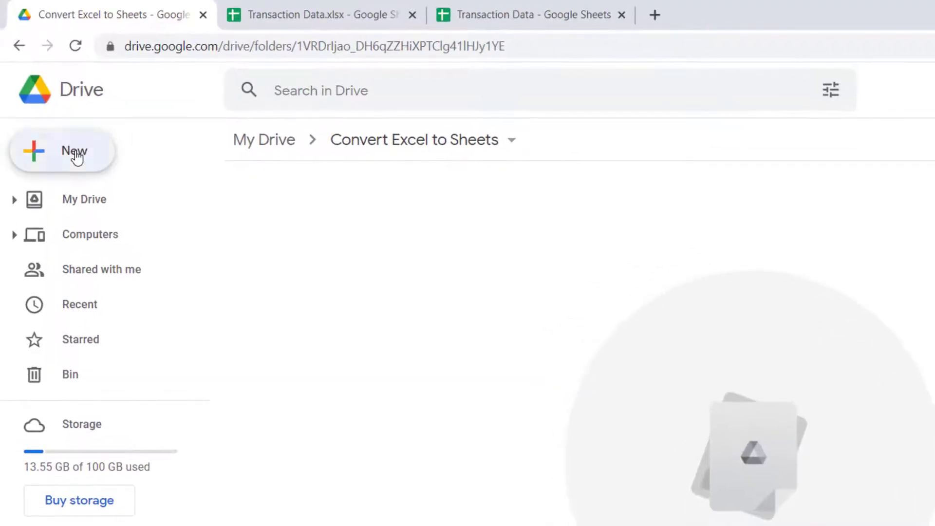
Re-upload the Transaction Data workbook so it converts, then open the resulting file.
left_click(53, 107)
left_click(75, 205)
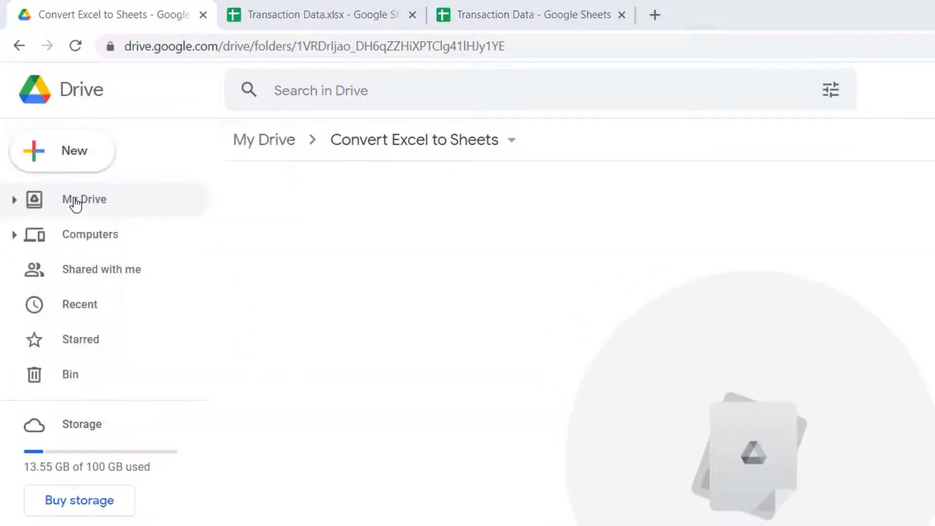
left_click(267, 144)
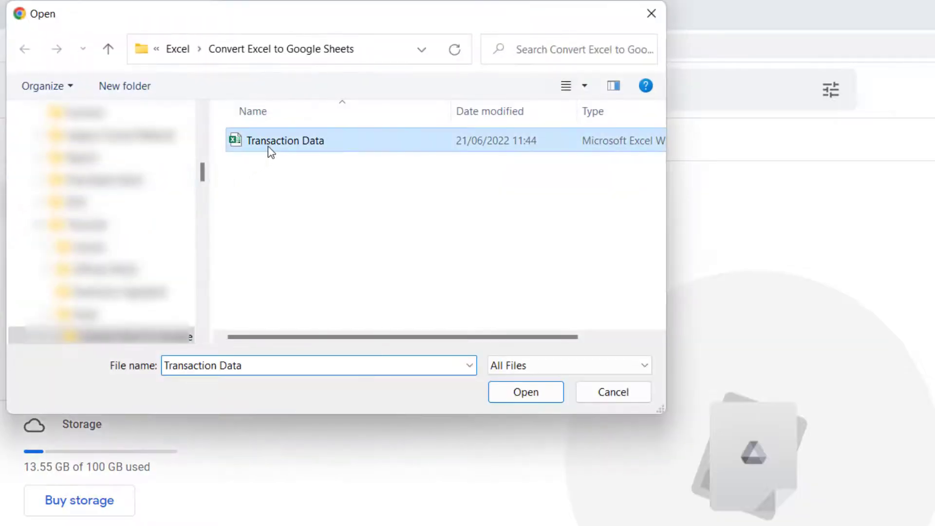
left_click(495, 393)
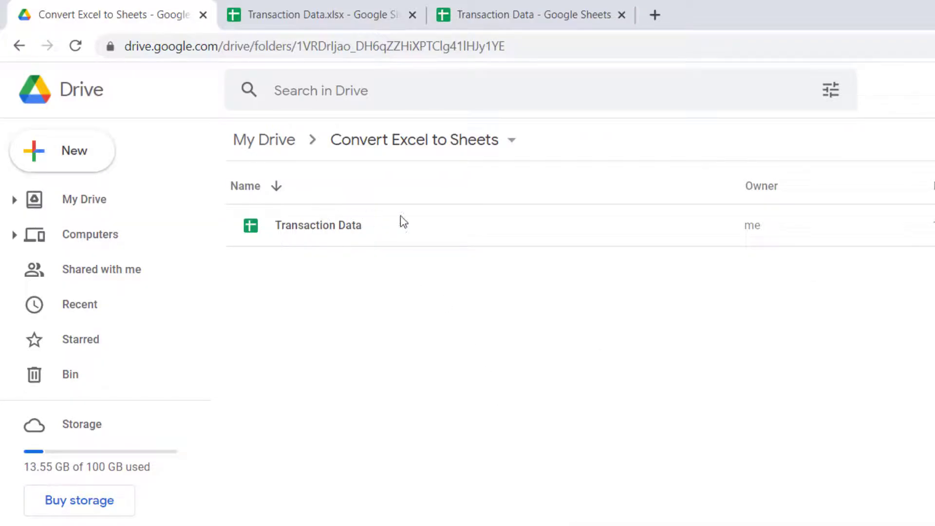
double_click(305, 229)
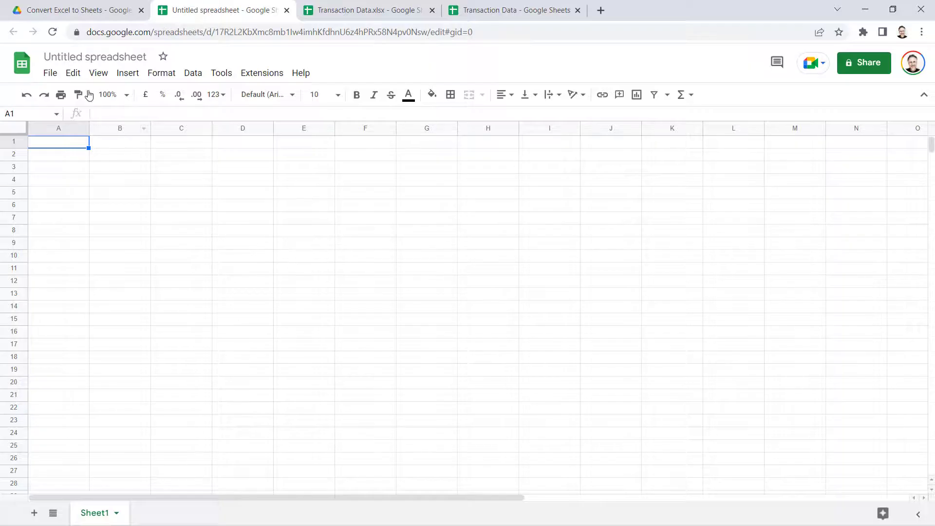
Upload the Transaction Data workbook through Sheets' File > Open so it opens as a spreadsheet.
left_click(51, 74)
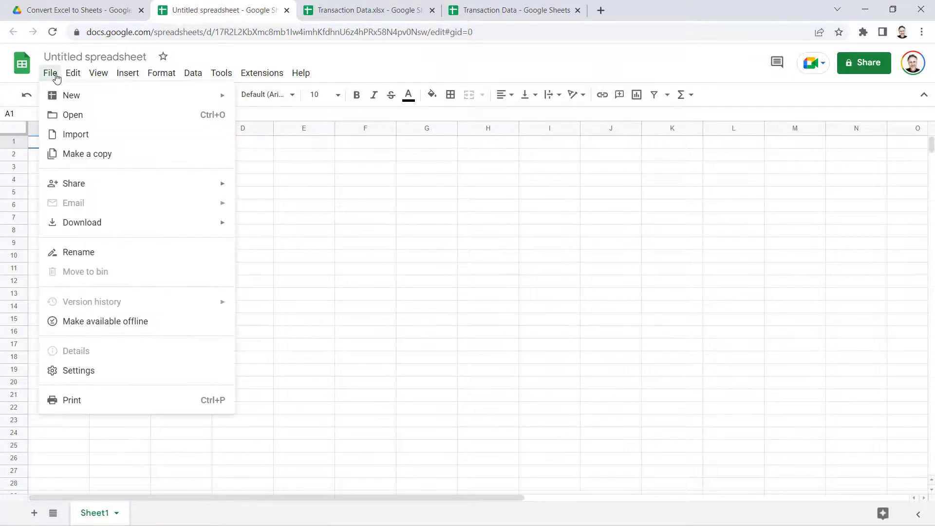
left_click(70, 116)
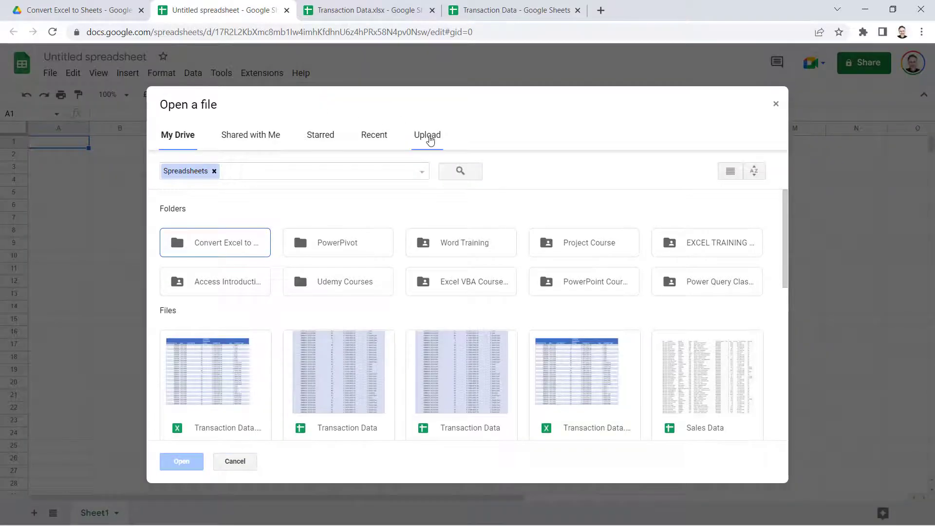
left_click(428, 136)
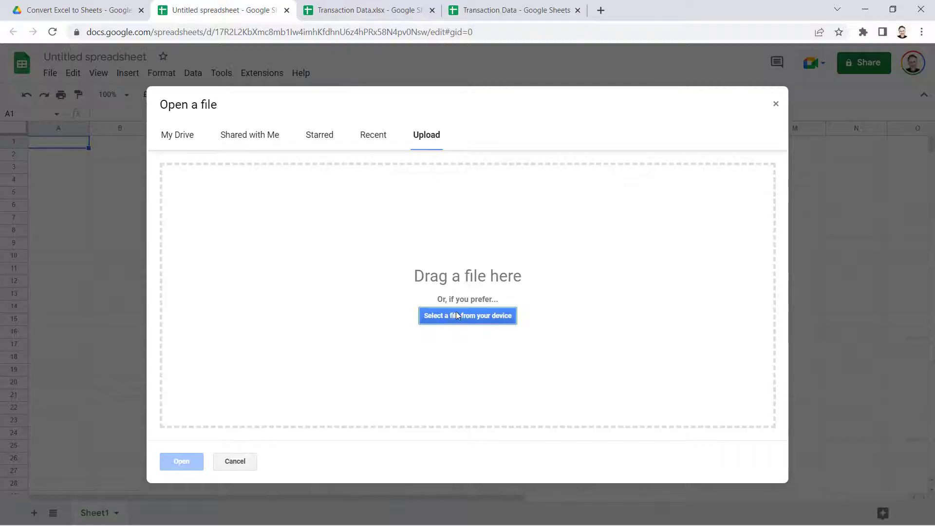
left_click(469, 316)
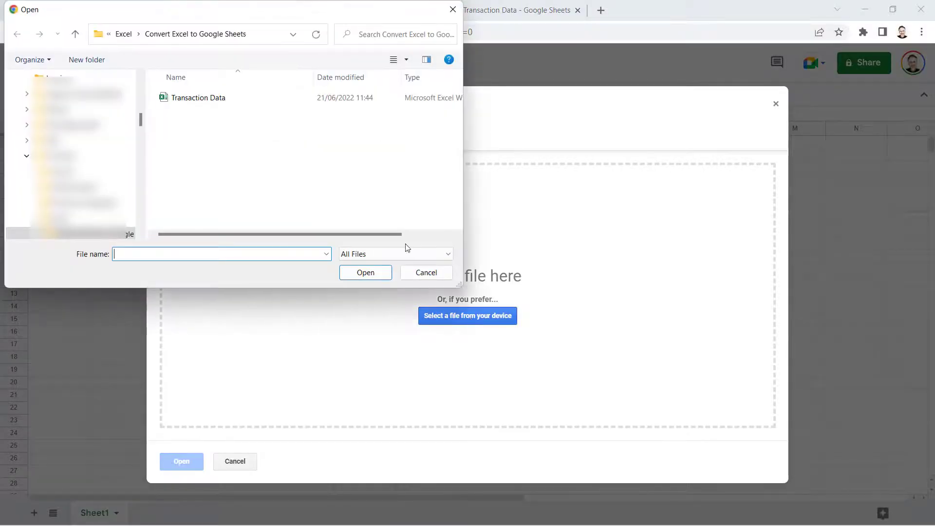
left_click(199, 100)
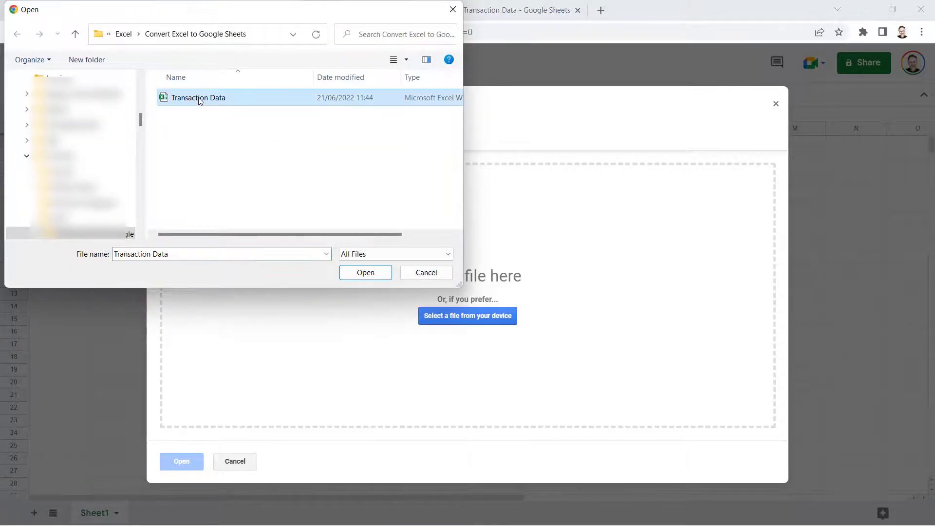
left_click(369, 273)
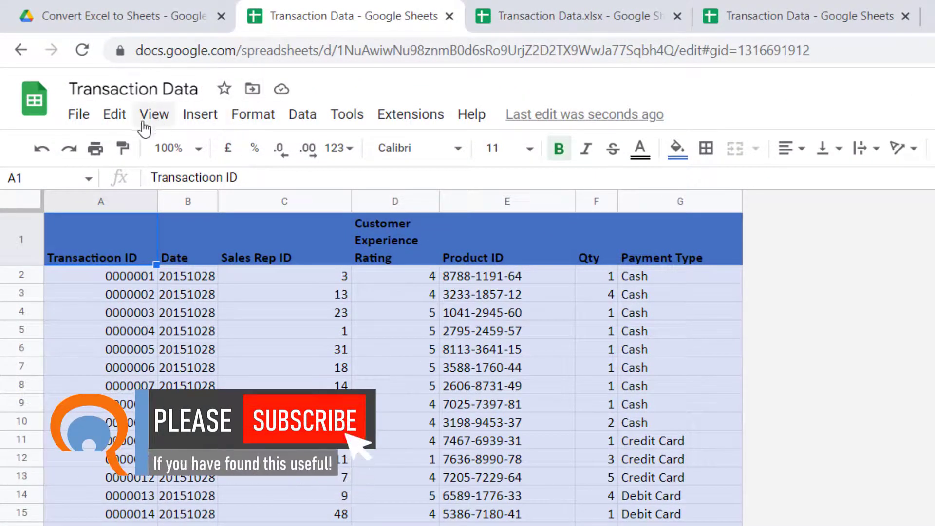
Choose Convert Excel to Sheets as the destination folder for the Transaction Data spreadsheet.
left_click(254, 96)
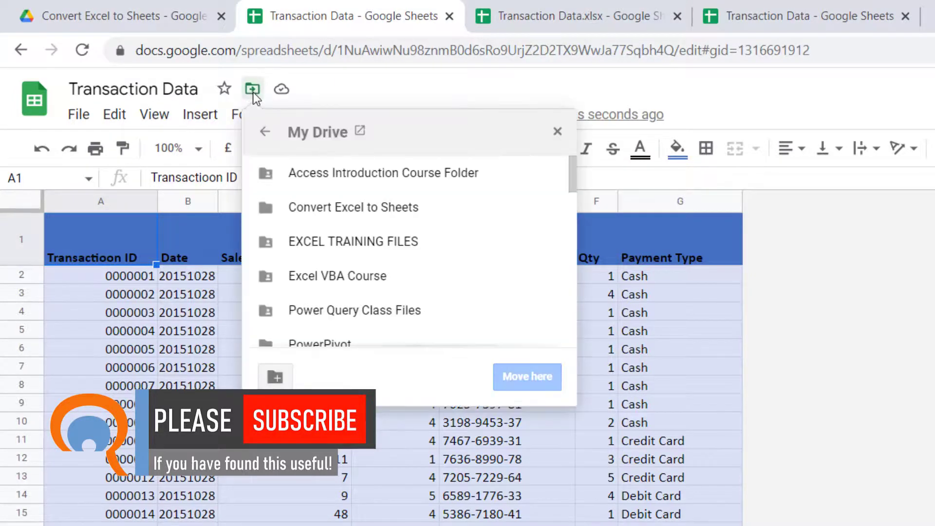
left_click(315, 208)
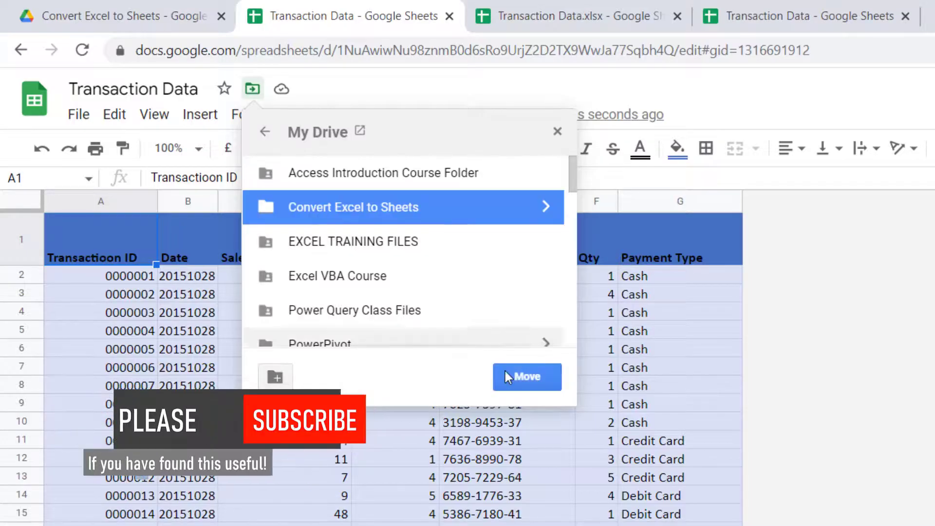